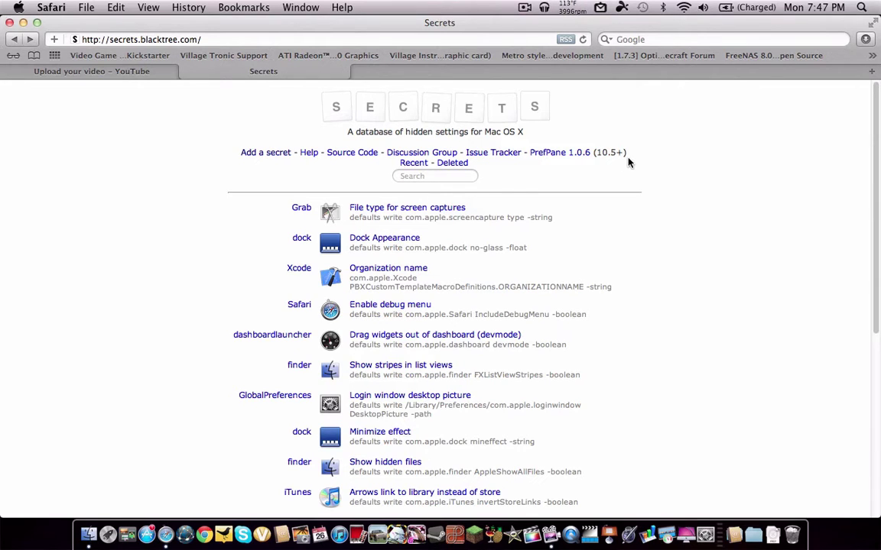
- Download the Secrets PrefPane 1.0.6 and open the downloaded Secrets-1.prefPane, cancelling its installation prompt
click(558, 158)
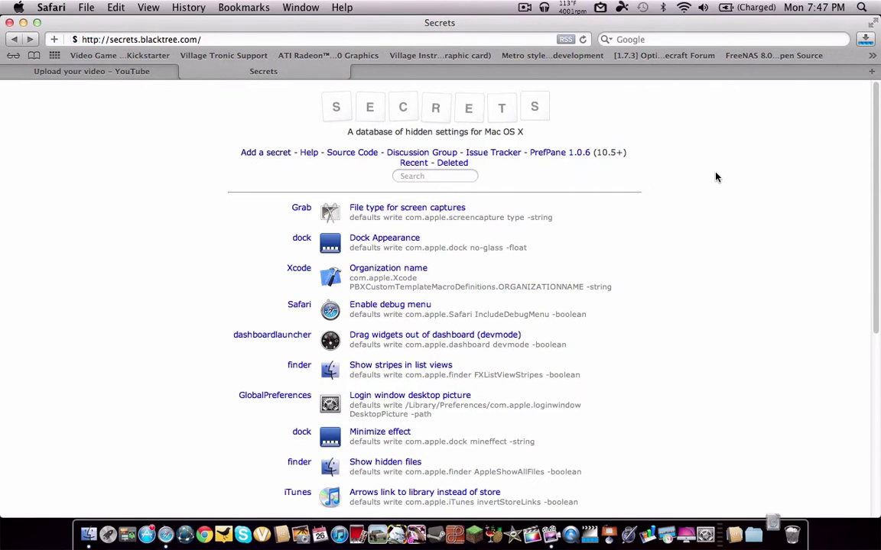
click(773, 497)
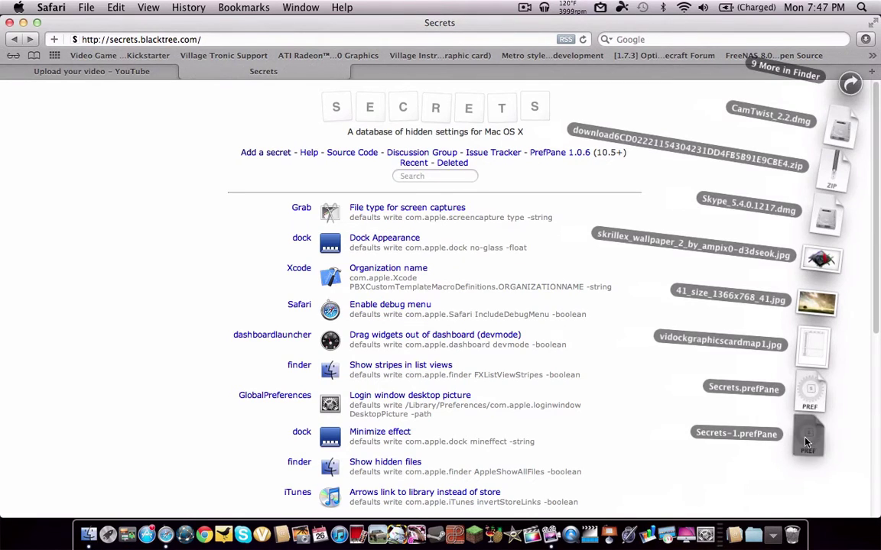
click(806, 439)
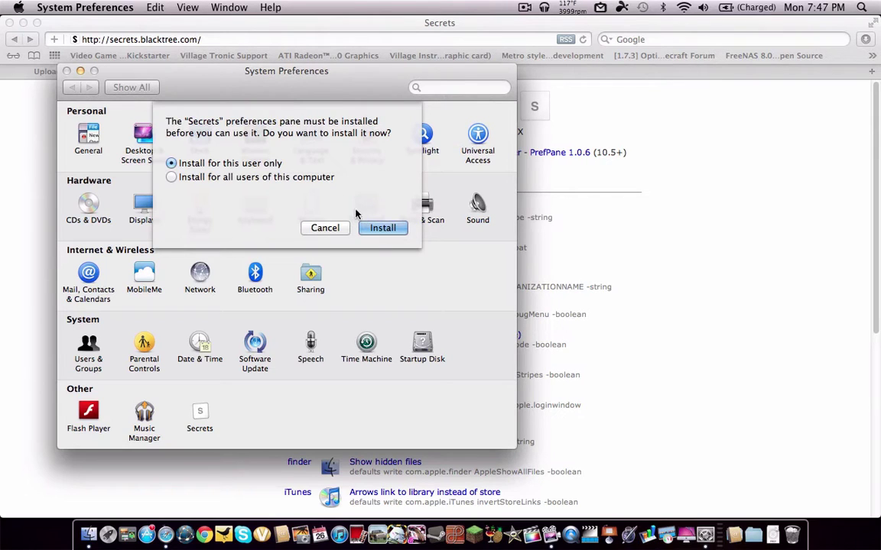
click(338, 228)
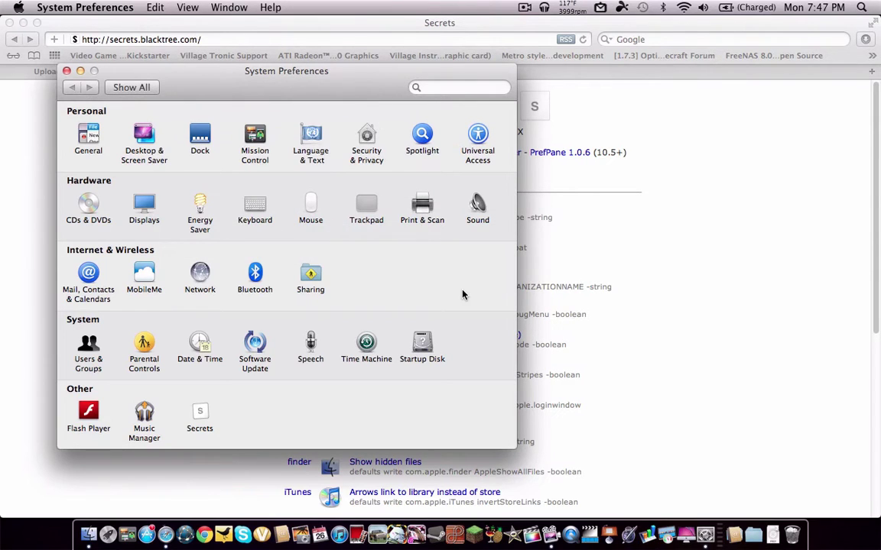
- Minimize the browser window and open the Secrets preference pane on its Top Secrets list
click(22, 23)
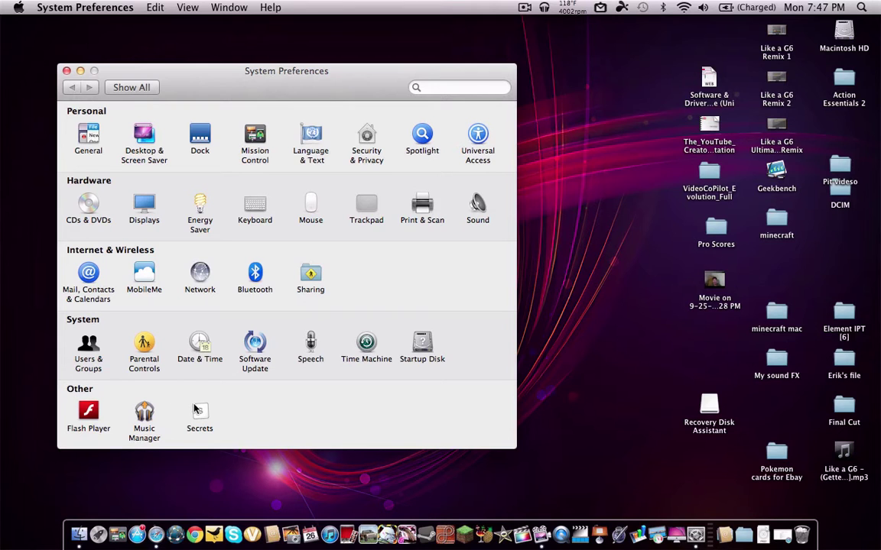
click(197, 410)
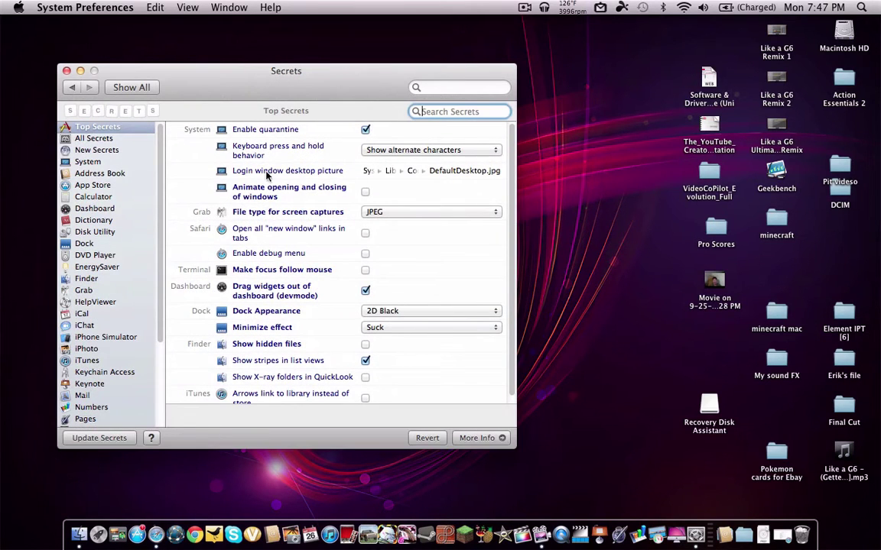
scroll(277, 187, down, 1)
scroll(276, 192, up, 1)
click(103, 131)
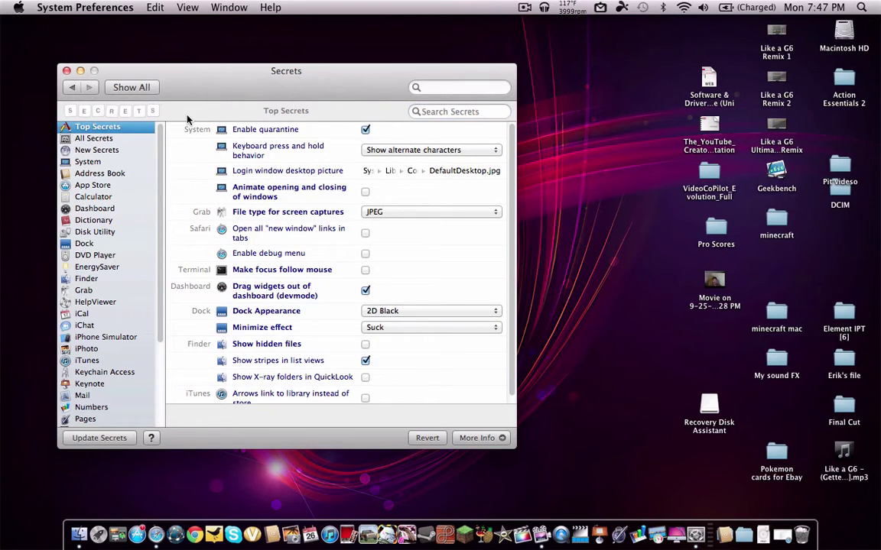
- Browse the hidden settings under All Secrets and in the Pages, Photo Booth and iChat categories
click(111, 139)
scroll(249, 196, down, 15)
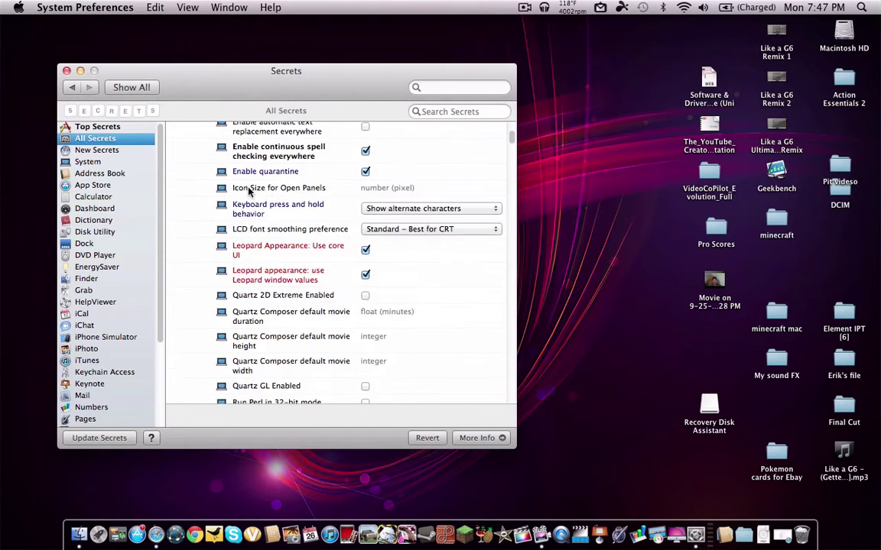
scroll(230, 196, up, 5)
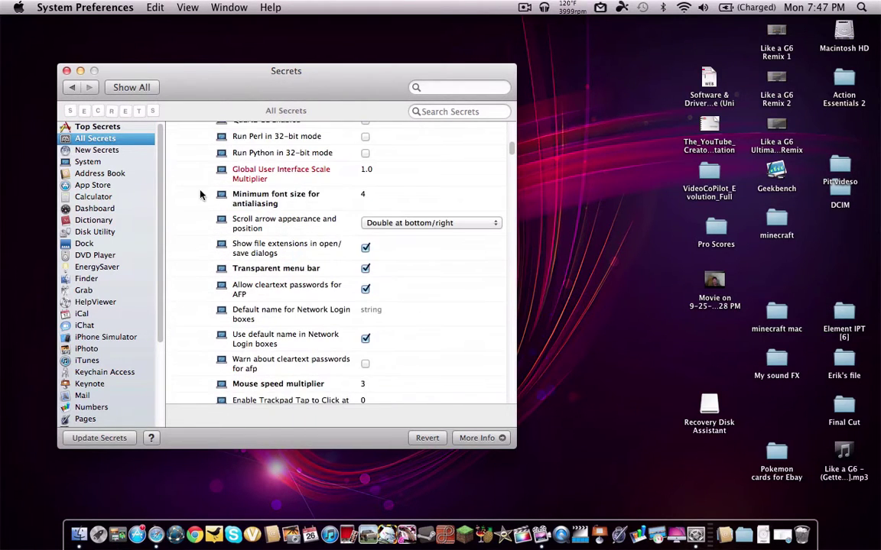
scroll(118, 176, down, 5)
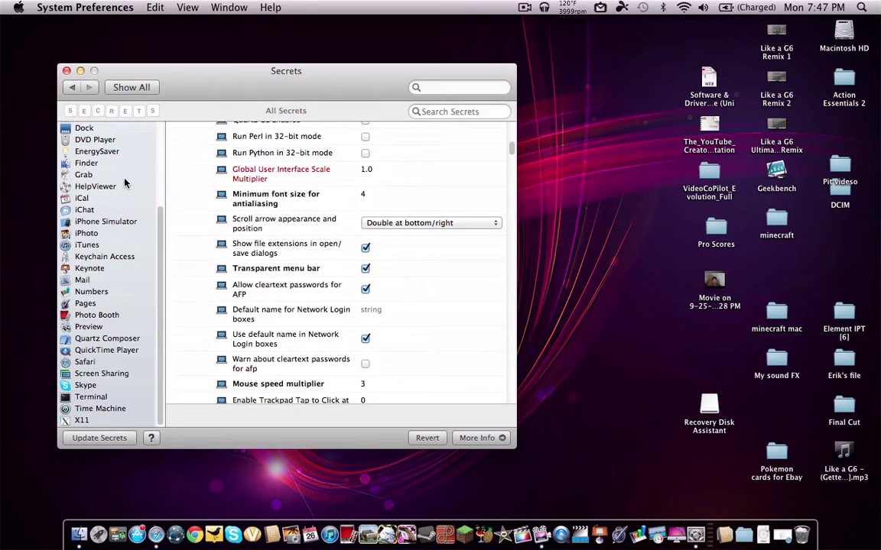
click(86, 362)
click(85, 306)
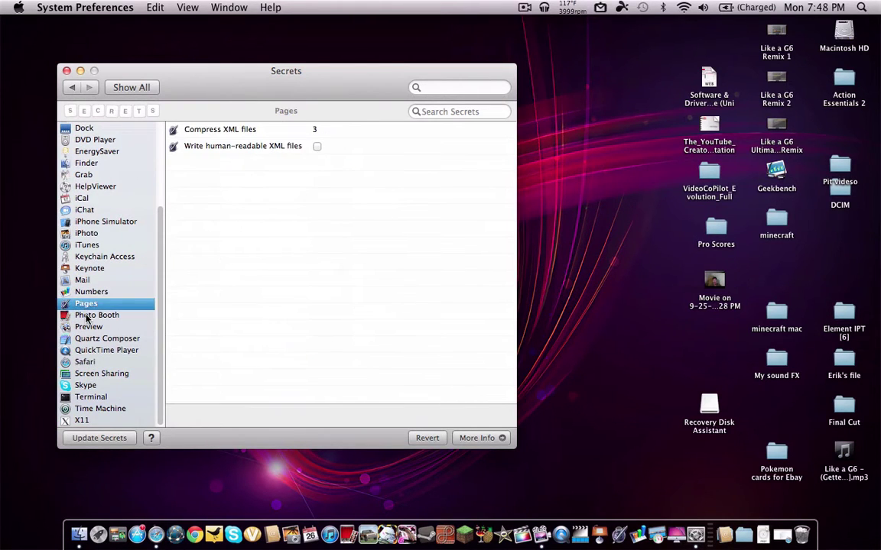
click(90, 315)
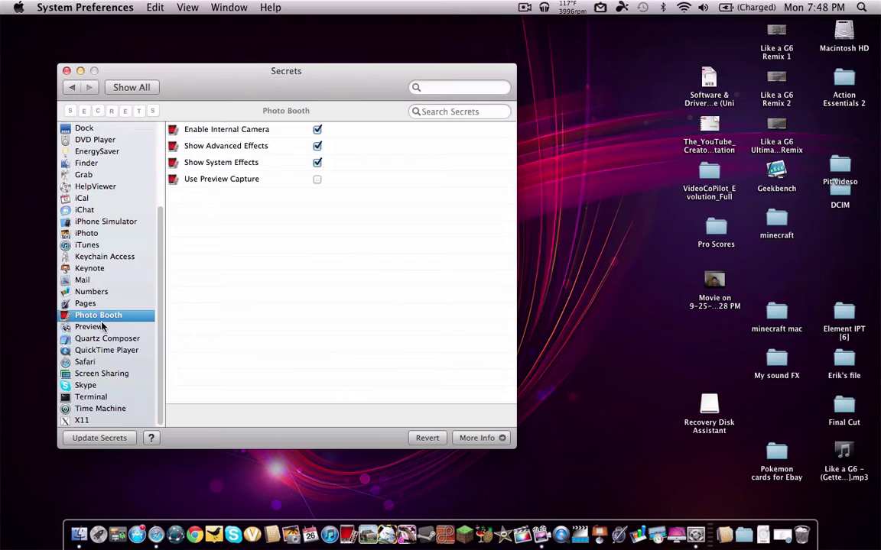
scroll(93, 298, up, 3)
click(85, 247)
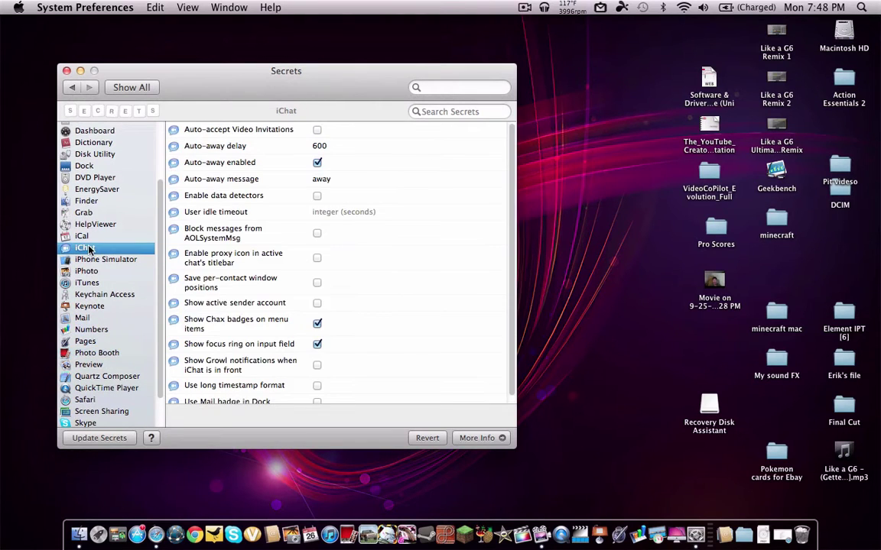
- Show the hidden settings of the Dock category
click(85, 165)
scroll(88, 220, up, 2)
scroll(87, 218, up, 3)
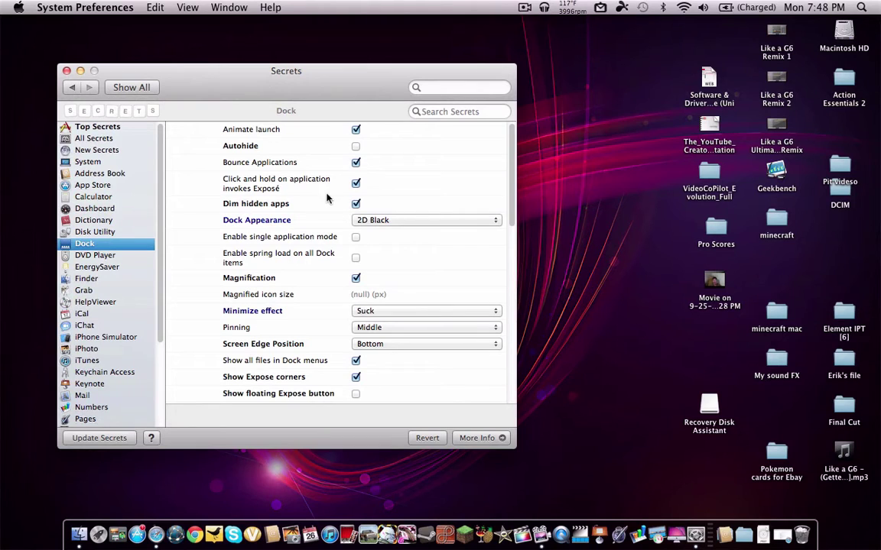
- Set the Dock Appearance to 3D Glass
click(388, 221)
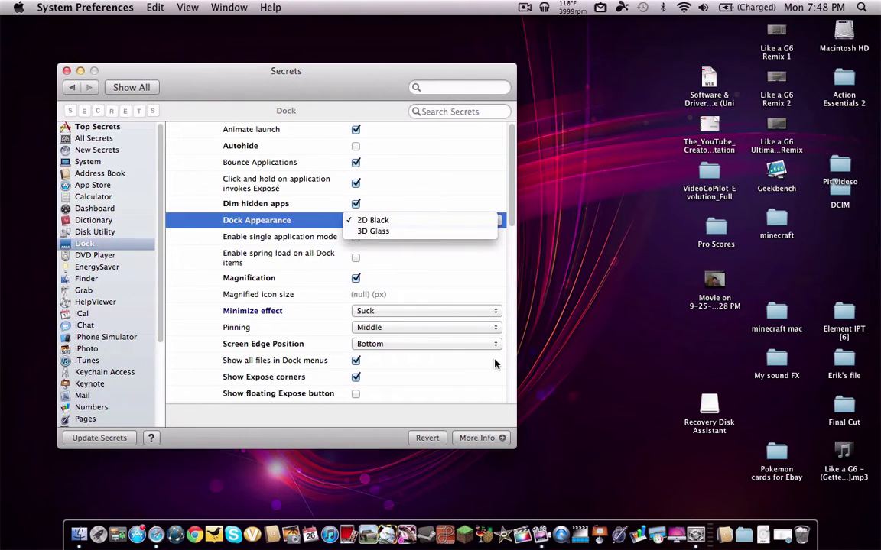
click(531, 357)
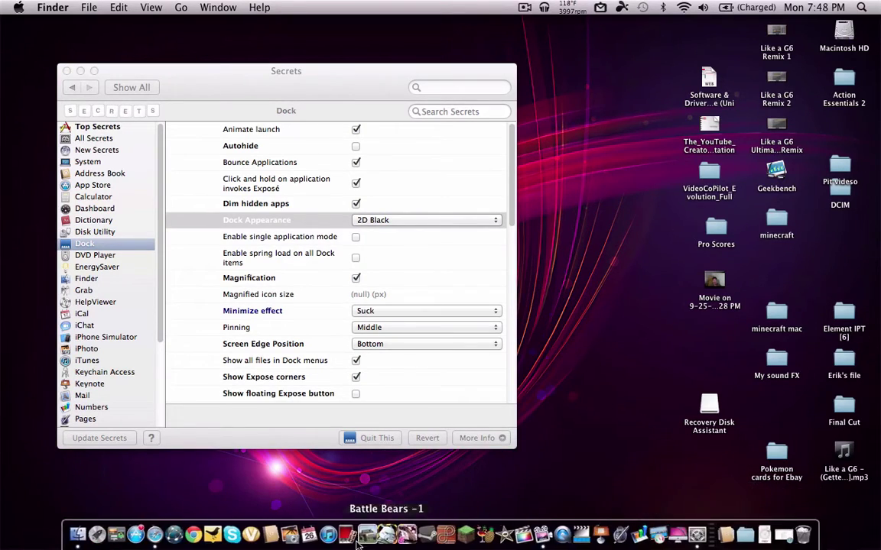
click(385, 221)
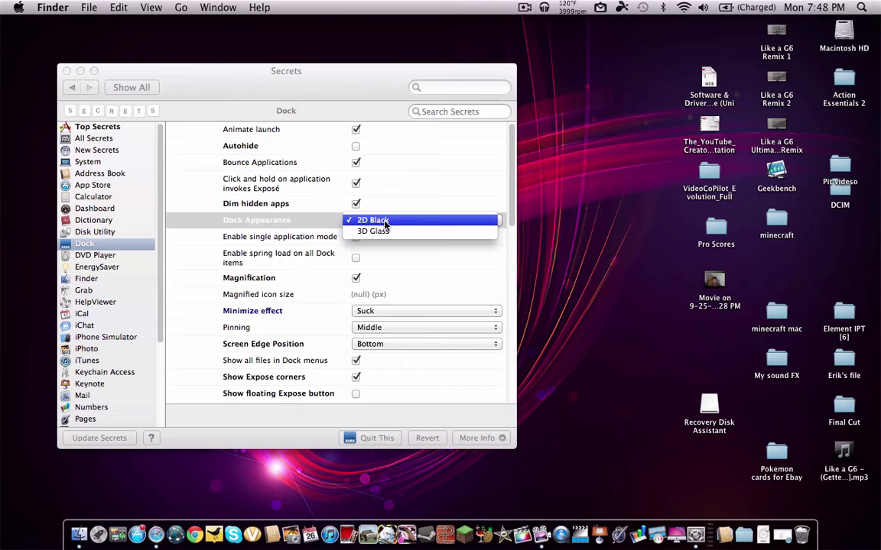
click(388, 232)
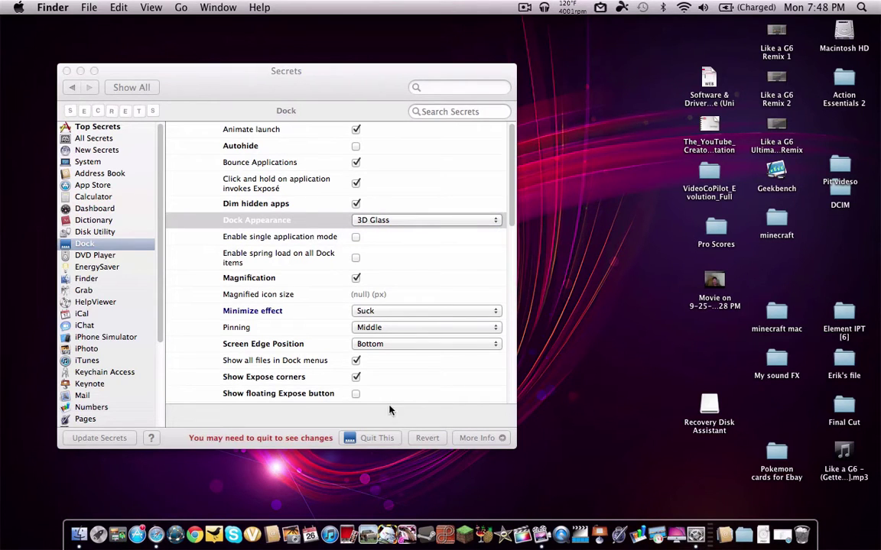
- Enable spring load on all Dock items and restart the Dock to apply the changes, minimizing the browser window again
click(356, 257)
click(374, 220)
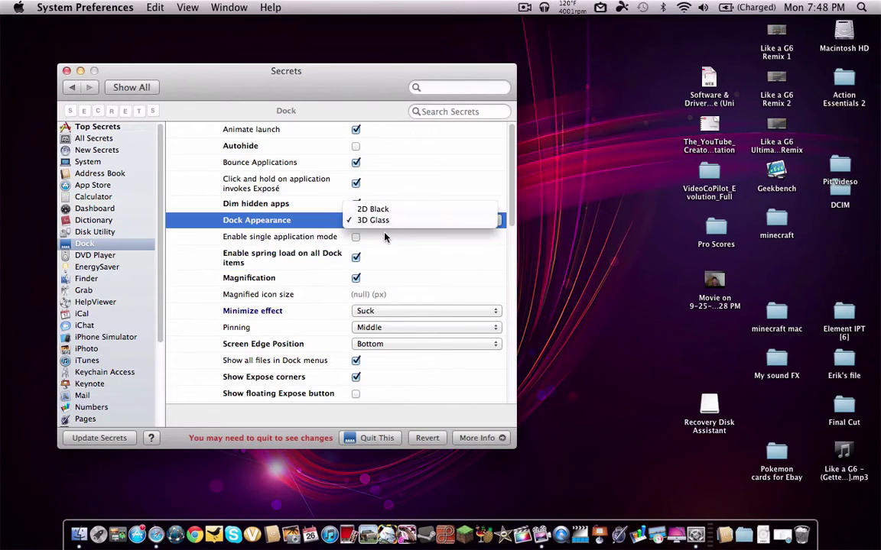
click(348, 217)
click(354, 441)
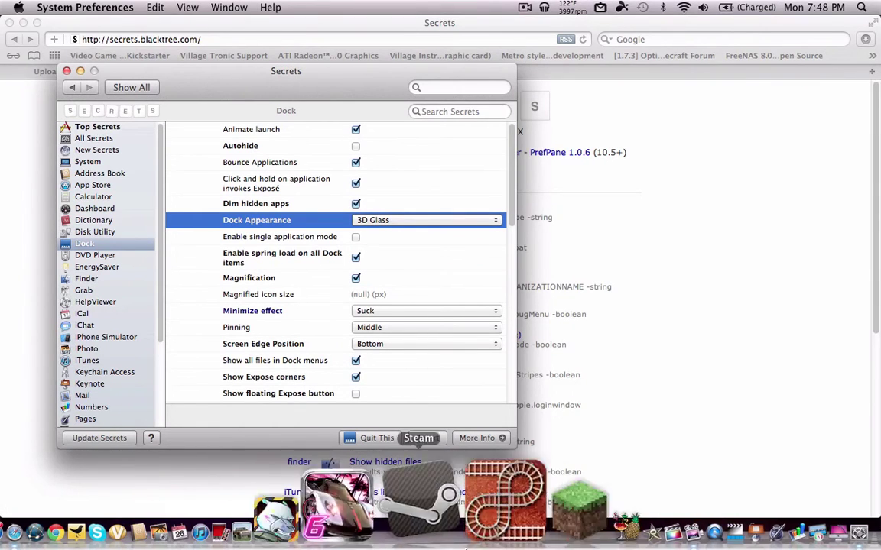
click(24, 23)
- Set the Dock Appearance to 2D Black and restart the Dock, minimizing the browser window again
click(390, 220)
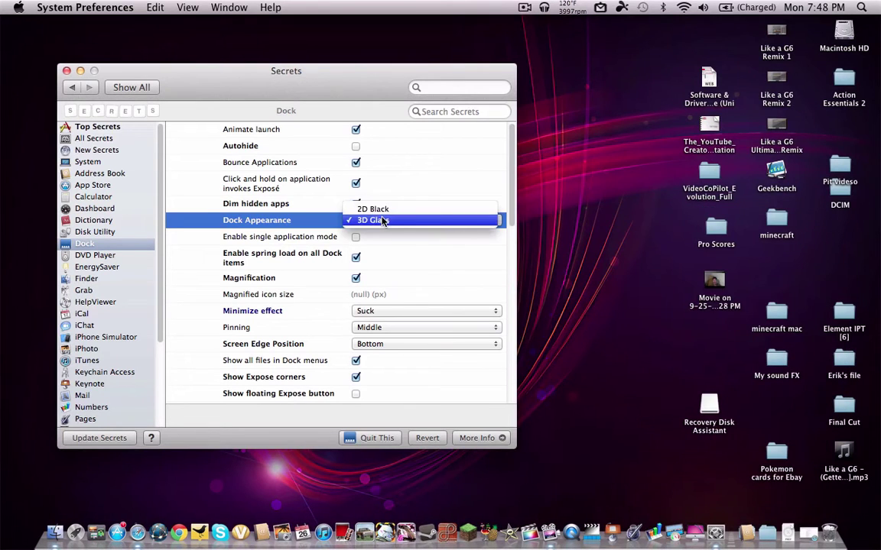
click(384, 209)
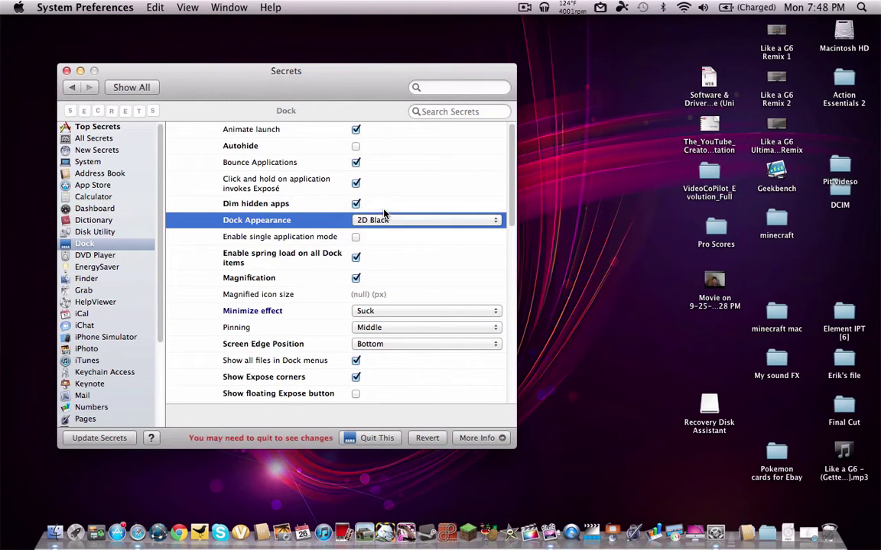
click(377, 442)
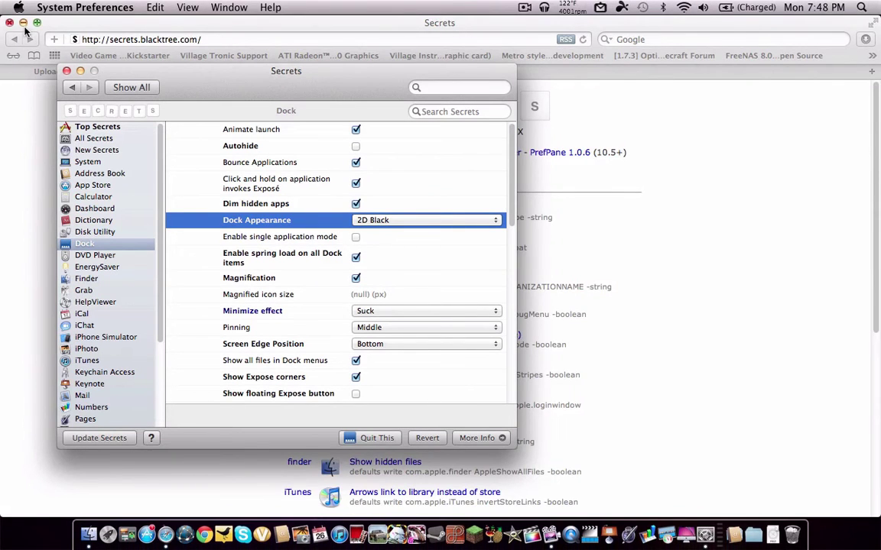
click(25, 23)
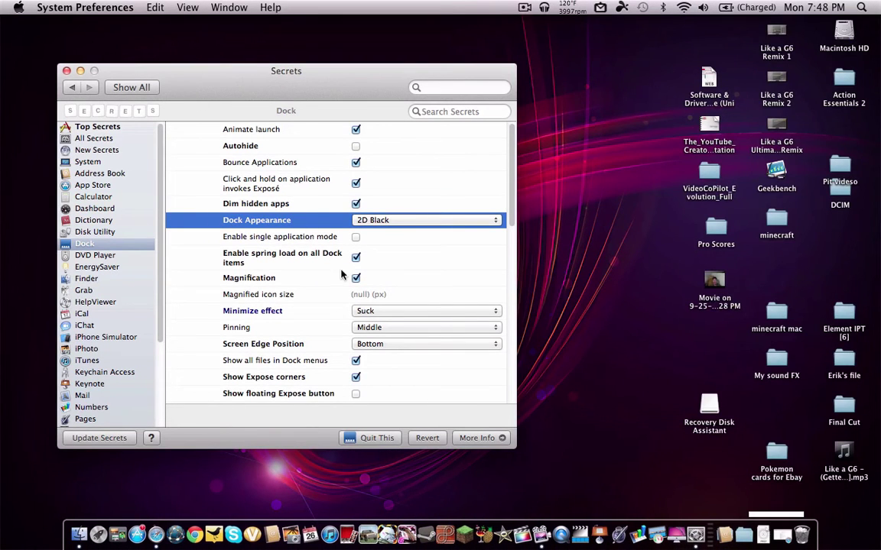
- Preview the Dock's minimize effect by restoring and re-minimizing the browser window, and view the alternative effects
scroll(344, 279, down, 5)
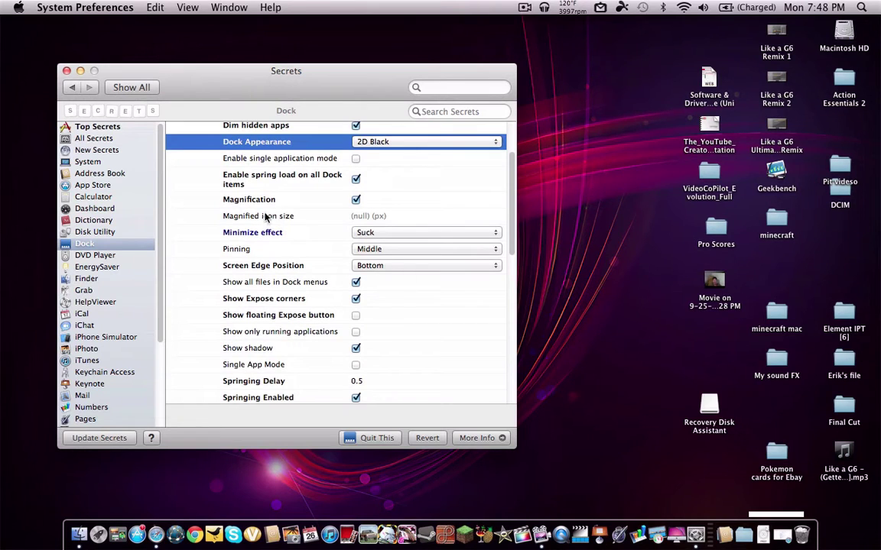
click(268, 232)
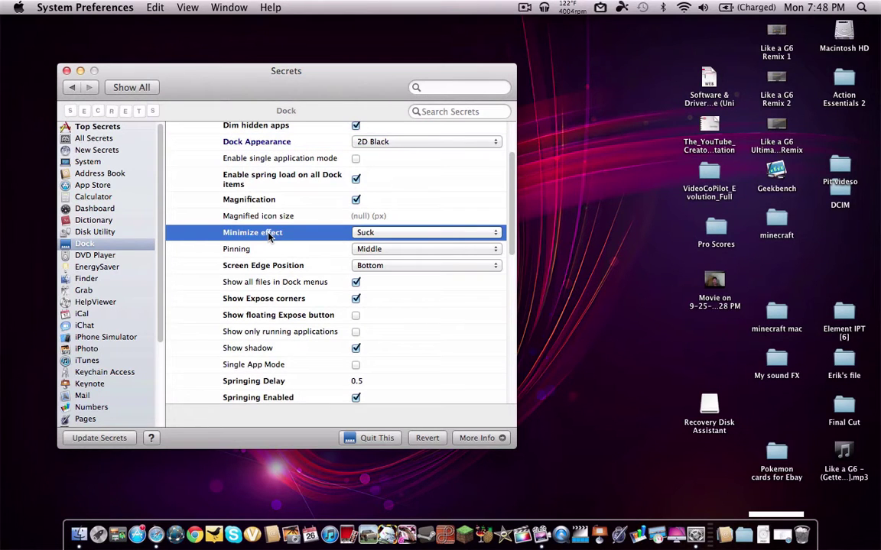
click(787, 535)
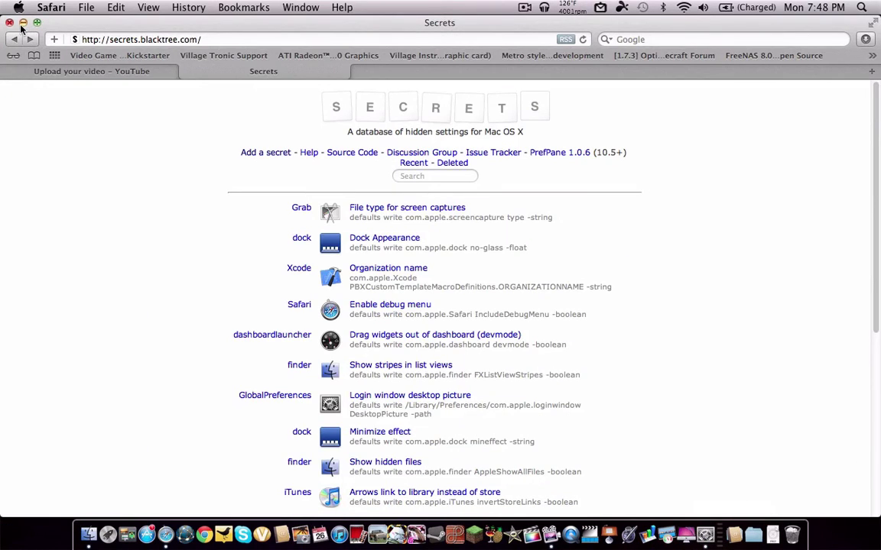
click(23, 23)
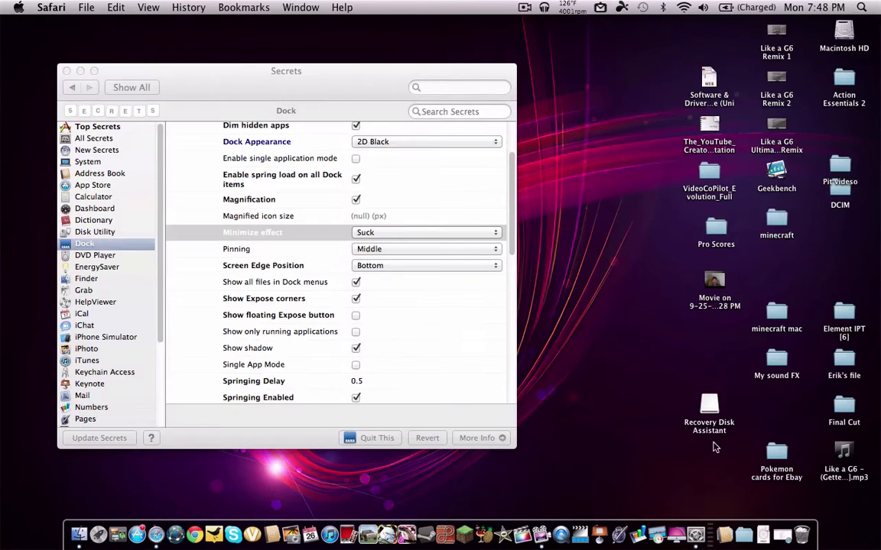
click(372, 233)
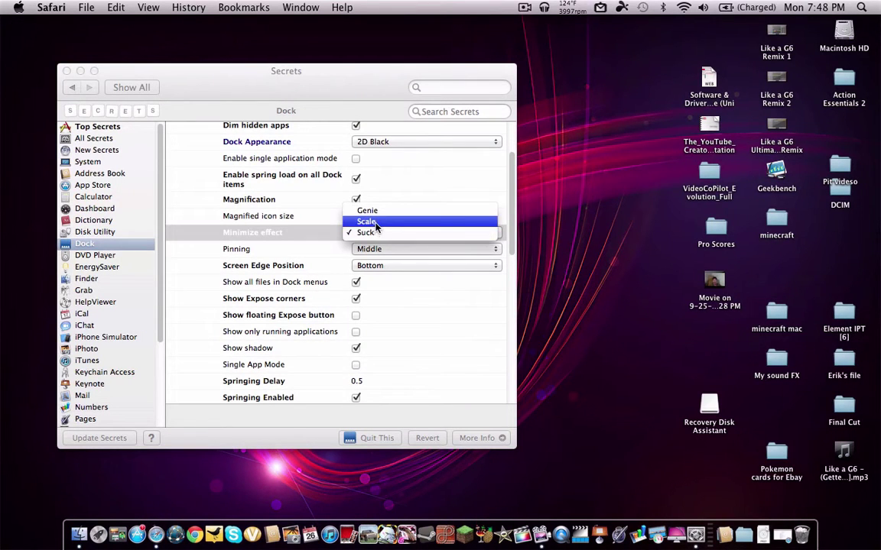
click(451, 281)
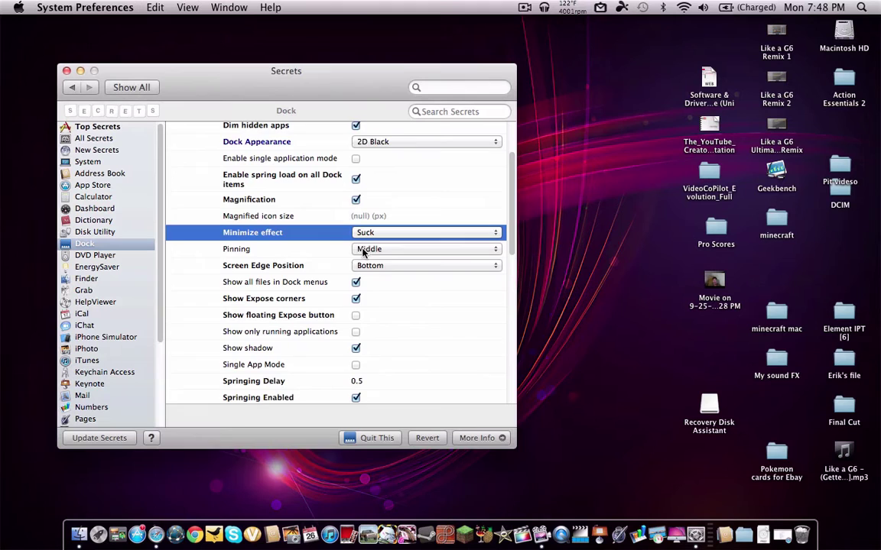
- Look through the remaining Dock settings, down to the separator and stack options
scroll(397, 279, down, 2)
scroll(397, 278, down, 10)
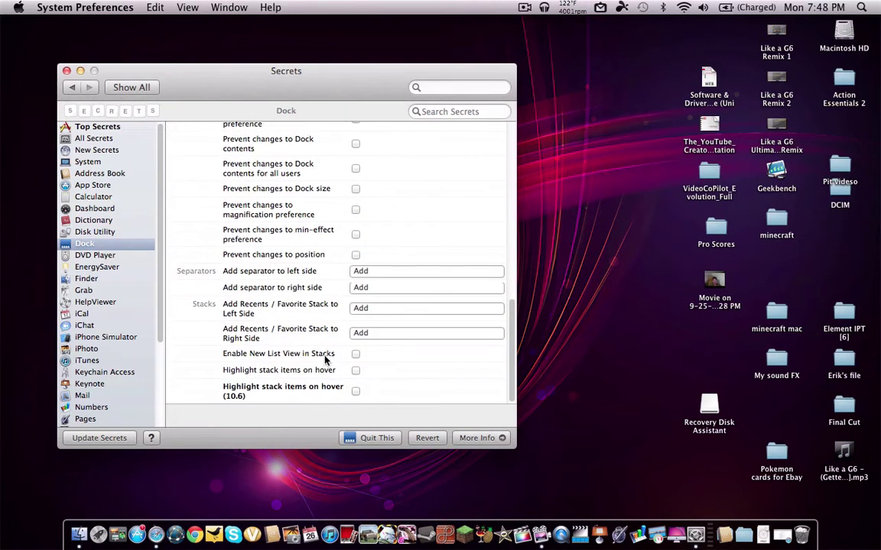
scroll(367, 328, up, 6)
scroll(327, 366, up, 6)
- Return to the Top Secrets list and select the "Drag widgets out of dashboard (devmode)" setting to review it
click(103, 127)
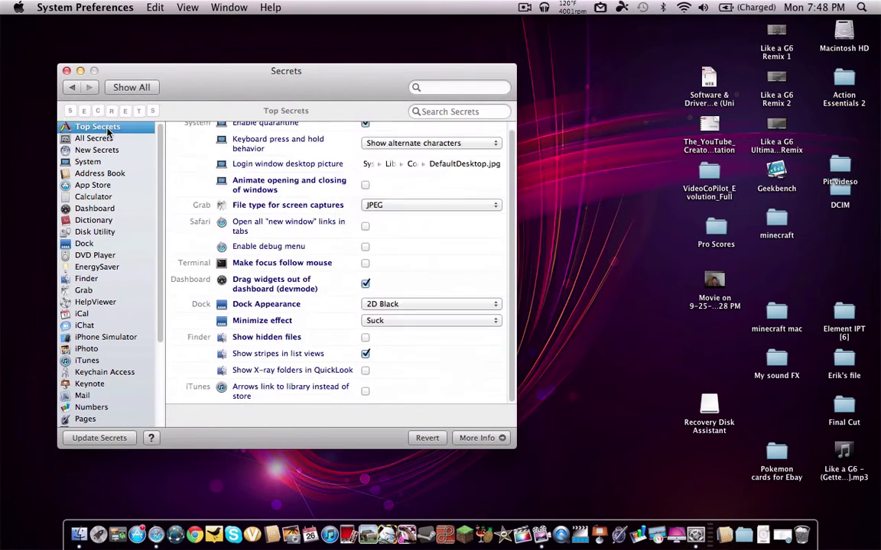
click(330, 291)
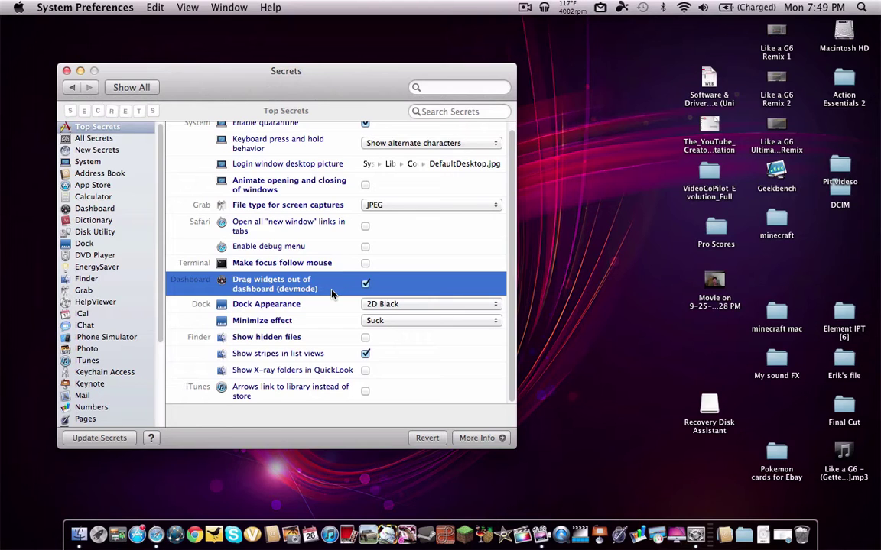
scroll(322, 321, up, 1)
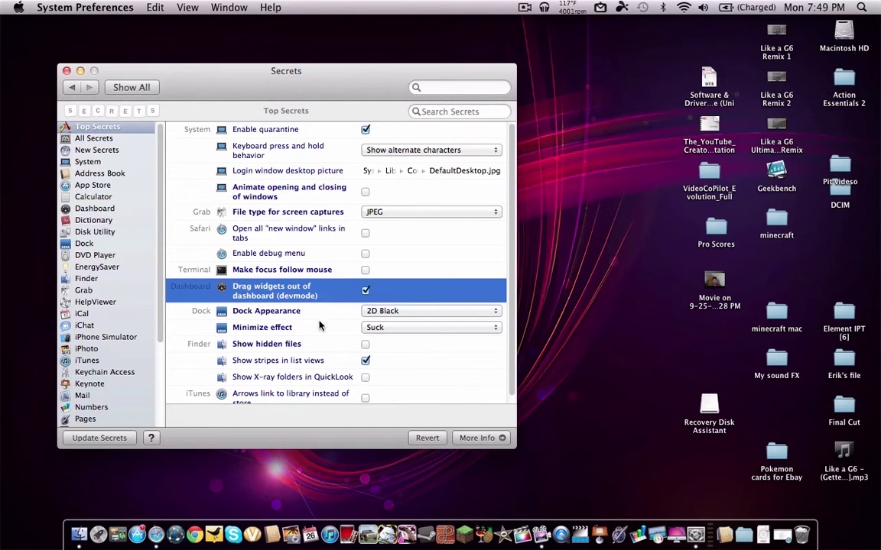
scroll(317, 322, down, 1)
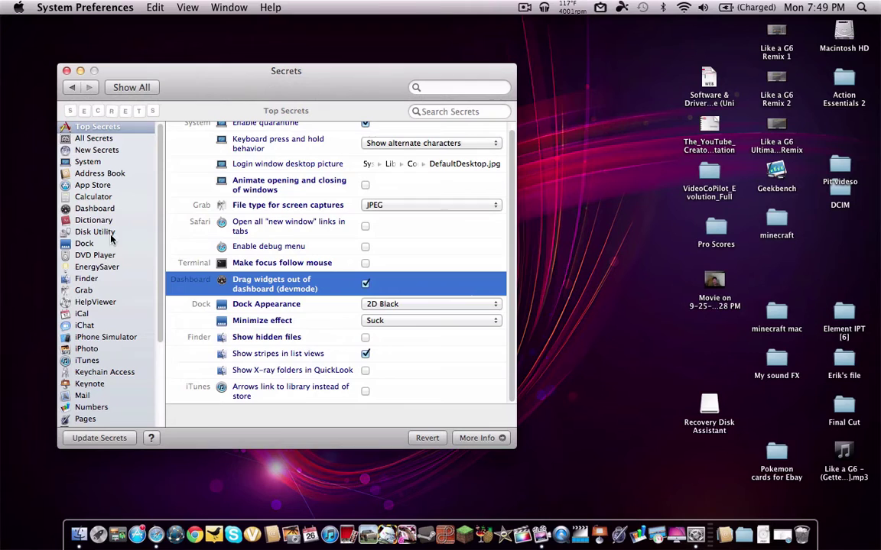
- Browse the hidden settings of several categories, including Calculator, App Store, Address Book, New Secrets, System, Terminal and Time Machine
click(103, 196)
click(103, 185)
click(103, 173)
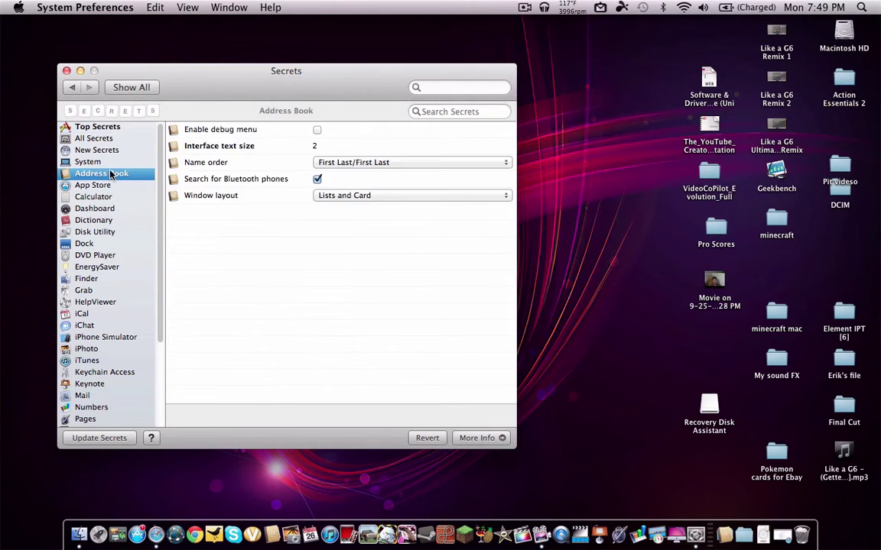
click(101, 162)
click(99, 150)
click(92, 162)
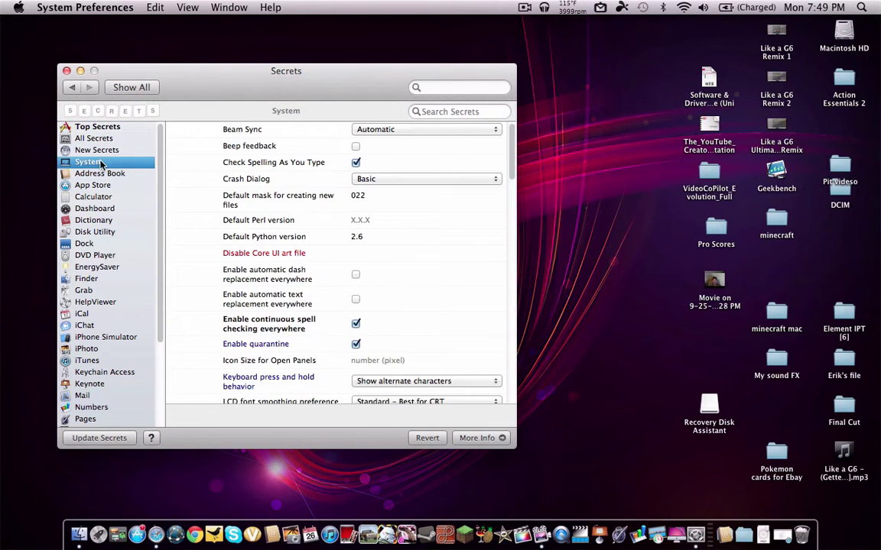
scroll(107, 268, down, 5)
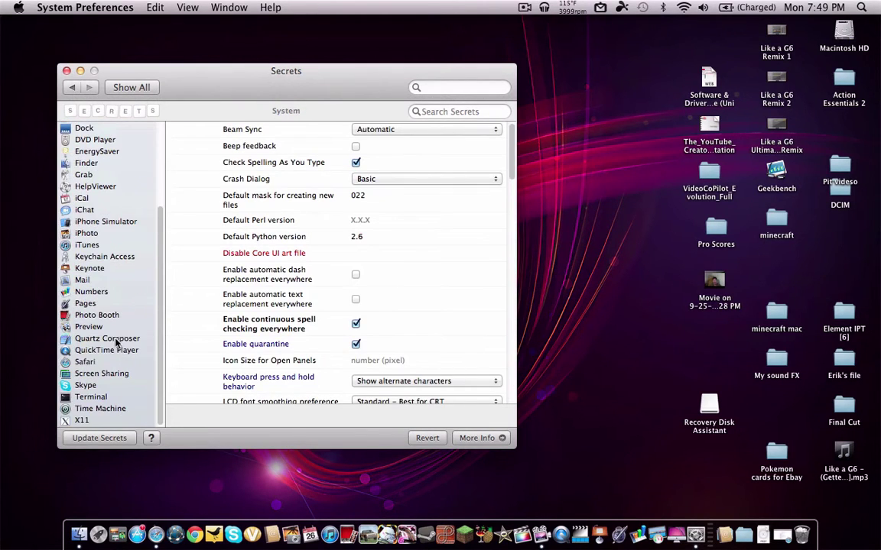
click(93, 396)
click(97, 410)
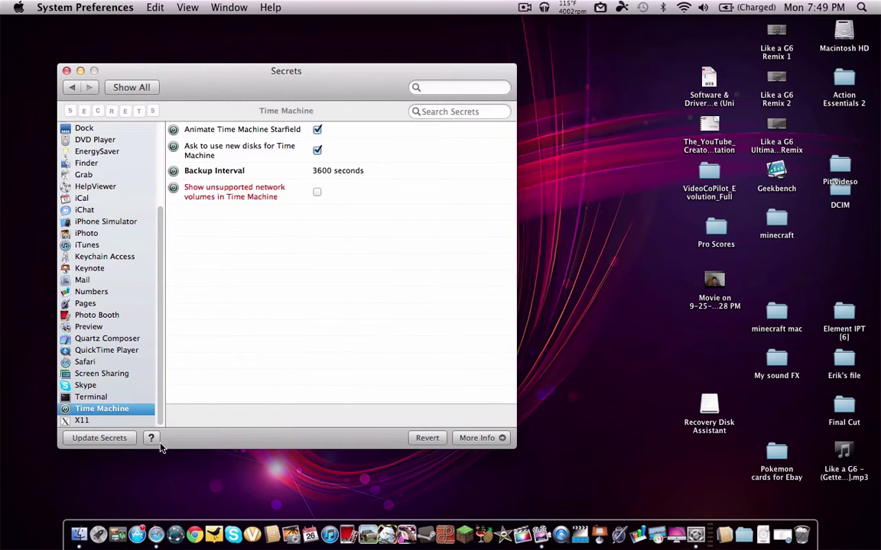
- Set the Dock's Magnified icon size to 128 px and look over the neighbouring Dock settings
click(96, 130)
scroll(369, 268, down, 1)
click(370, 284)
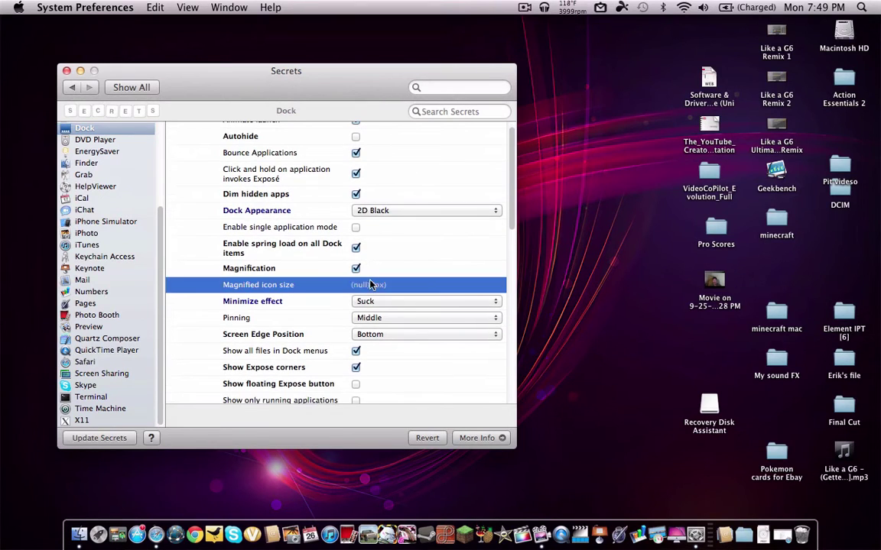
double_click(370, 284)
click(252, 317)
click(276, 290)
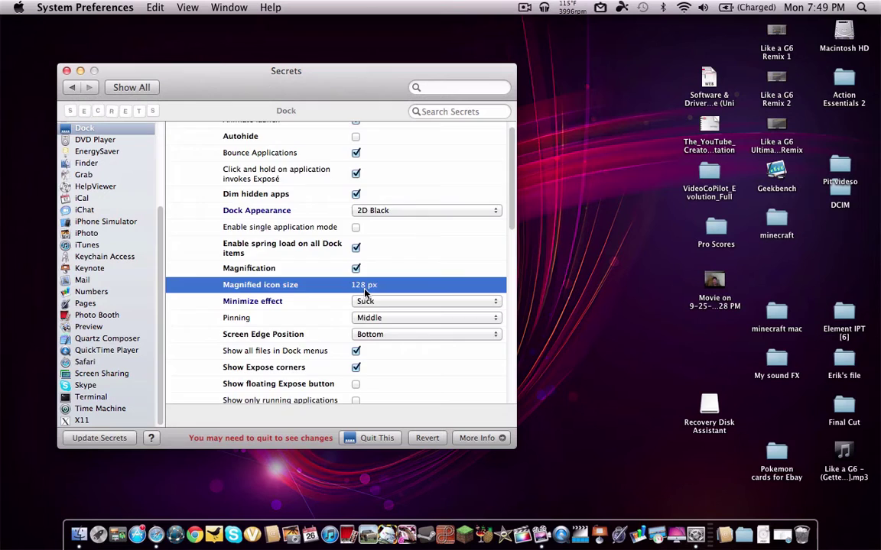
scroll(344, 329, down, 10)
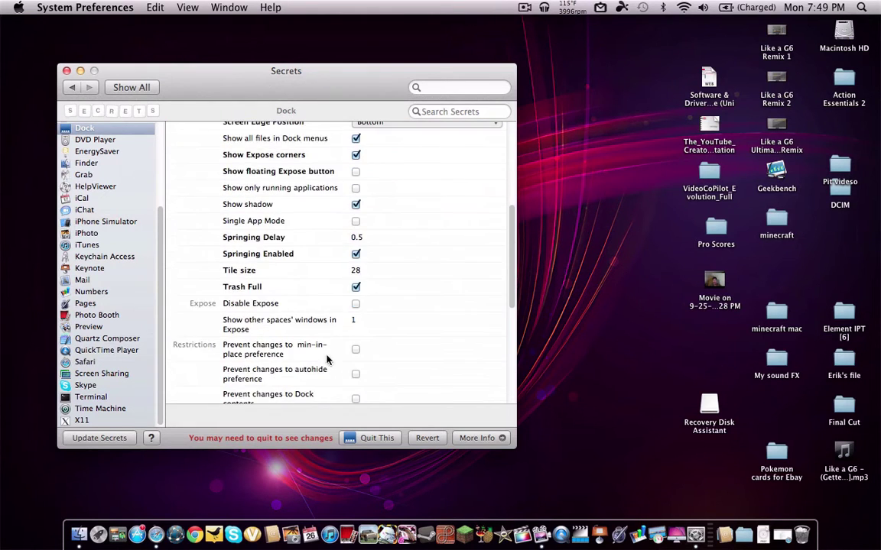
scroll(326, 359, up, 10)
scroll(119, 262, up, 3)
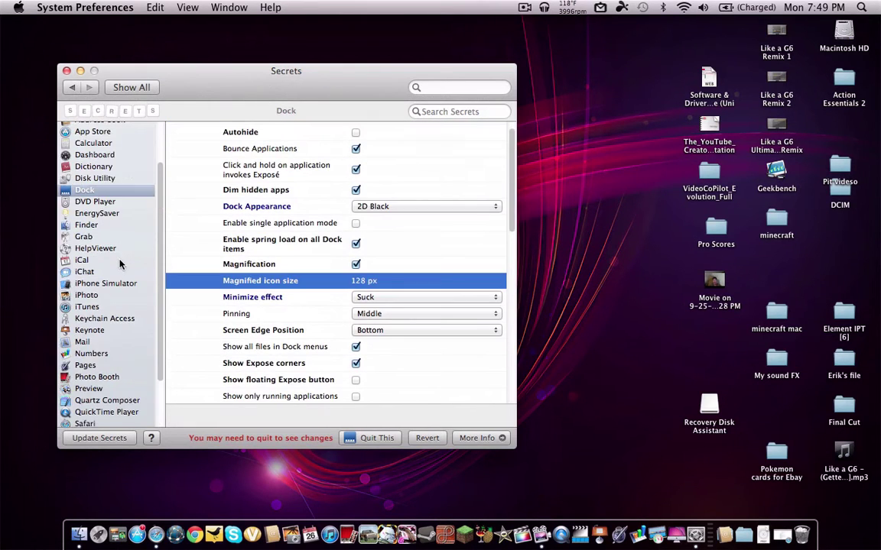
- Enable Show hidden files in Top Secrets, restart the Finder and inspect the hidden files on the desktop
scroll(114, 252, up, 3)
click(98, 124)
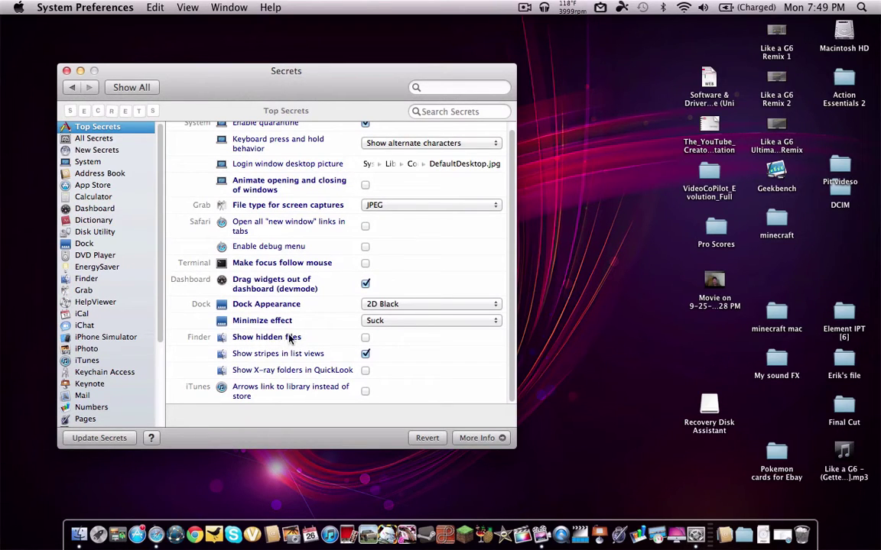
click(365, 338)
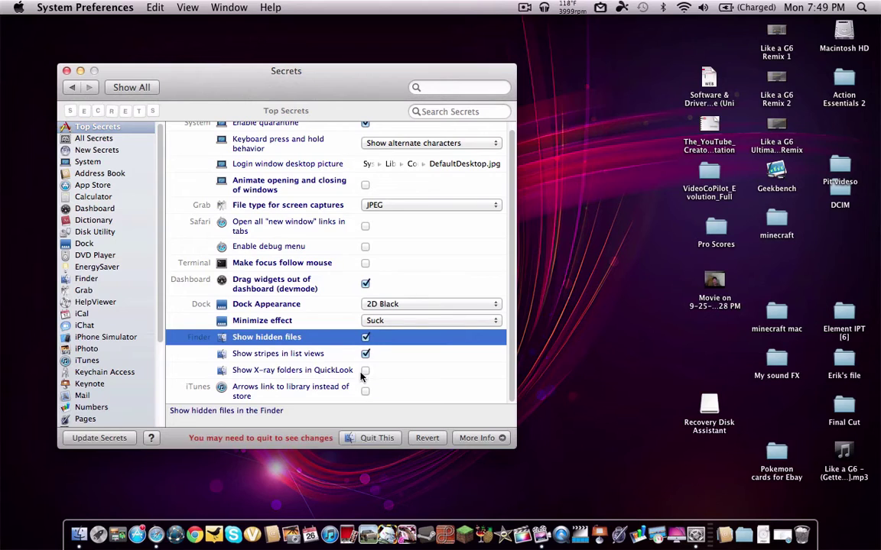
click(374, 438)
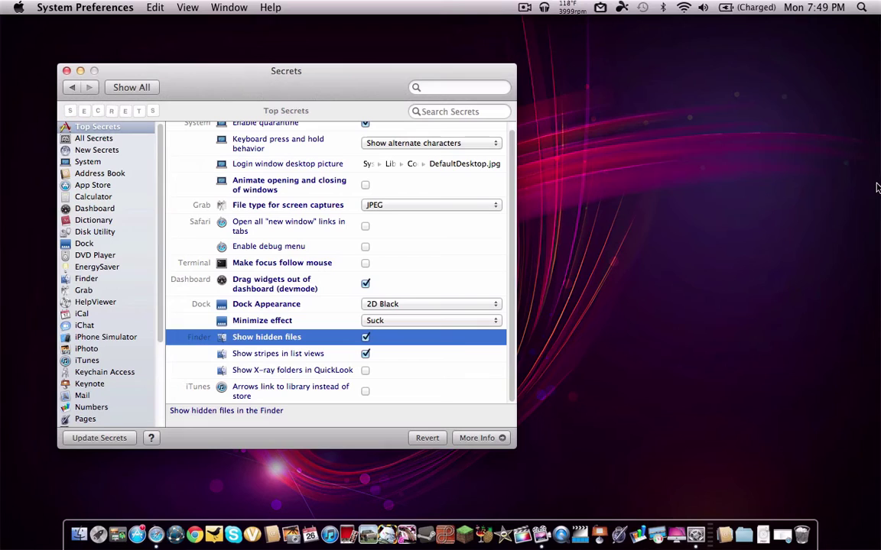
click(77, 537)
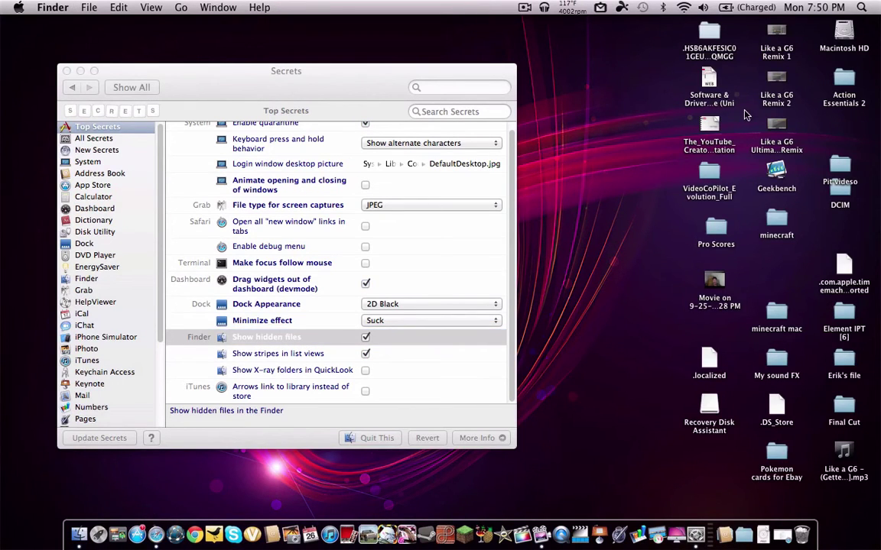
click(776, 405)
click(839, 268)
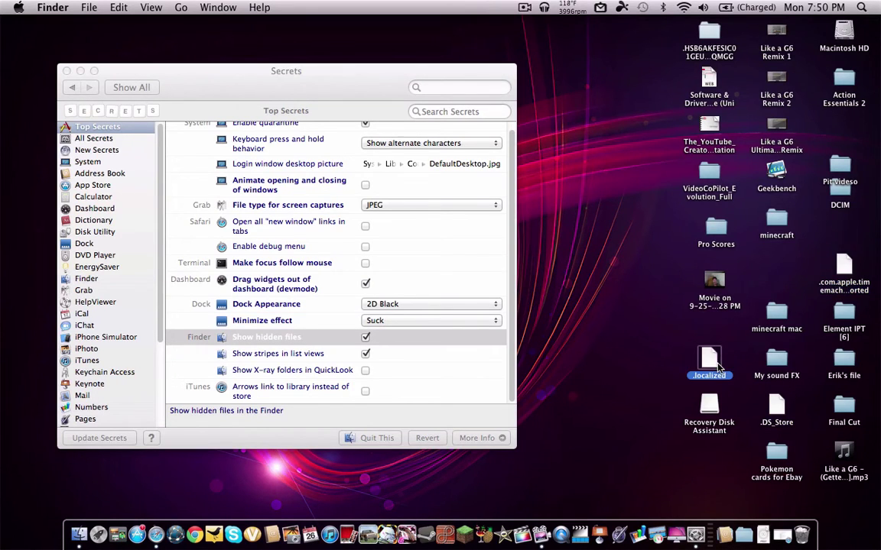
- Disable Show hidden files and restart the Finder
click(366, 338)
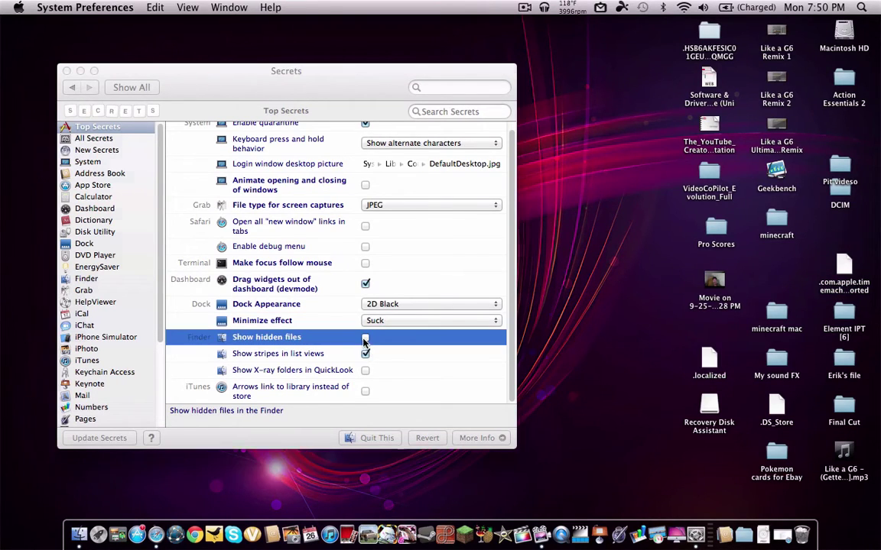
click(381, 439)
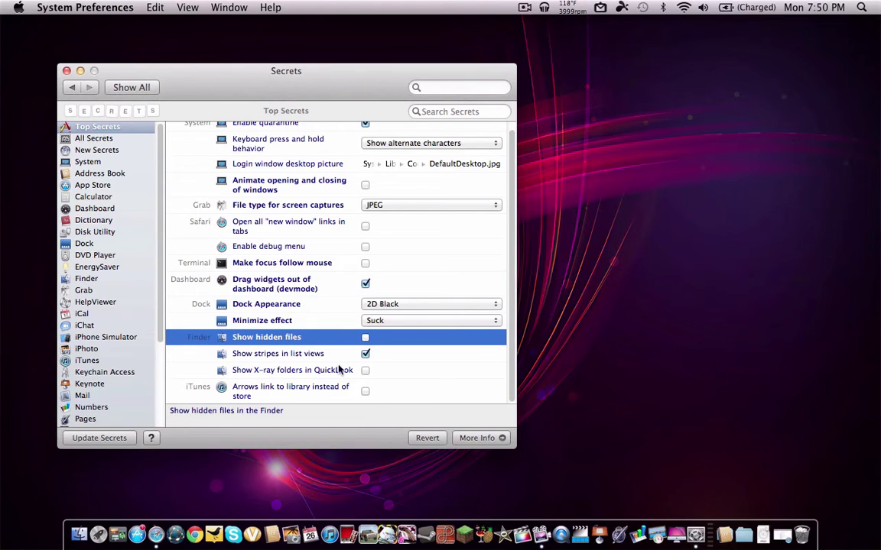
click(79, 535)
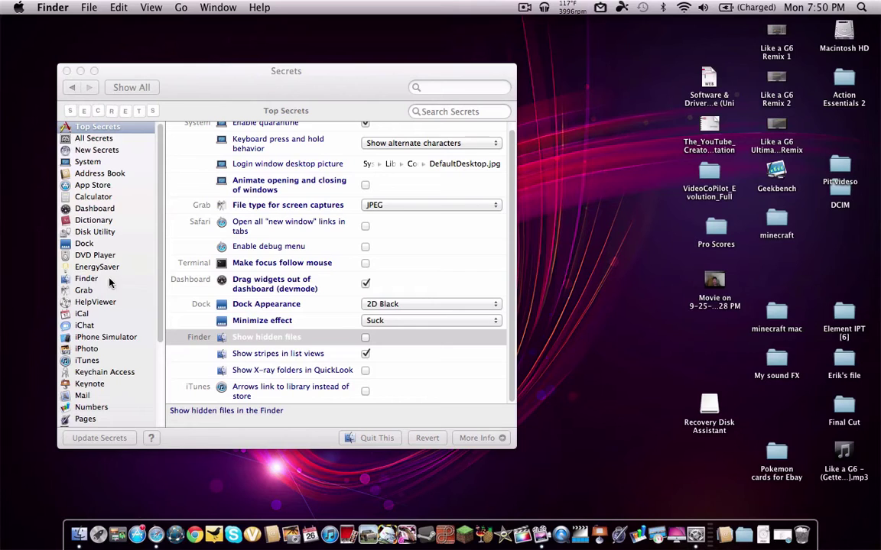
- Look through the Finder's hidden settings, down to the QuickLook, Sidebar and TotalFinder options
scroll(107, 272, down, 1)
scroll(107, 273, down, 5)
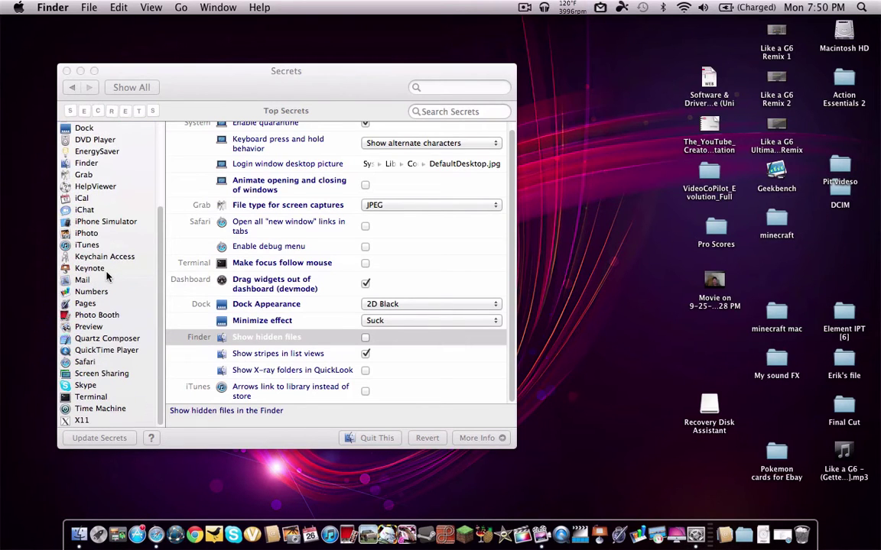
scroll(114, 269, up, 2)
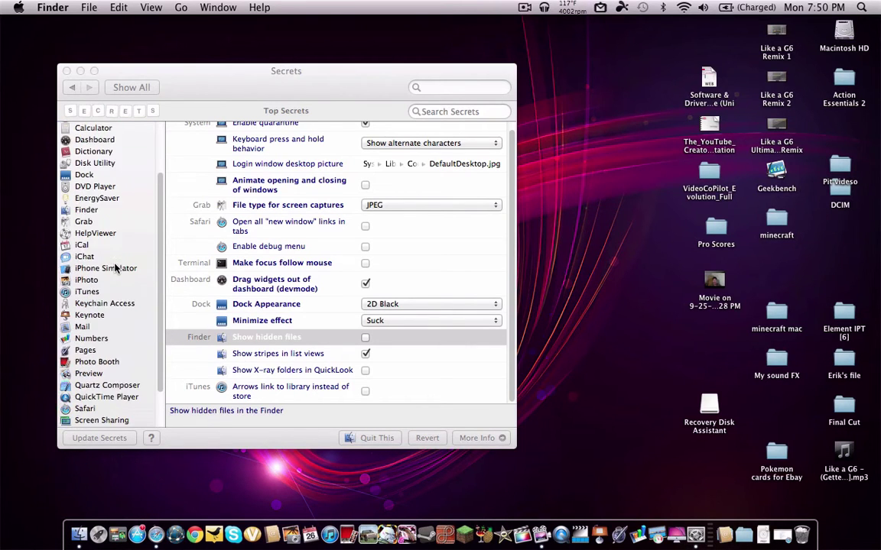
scroll(115, 268, up, 3)
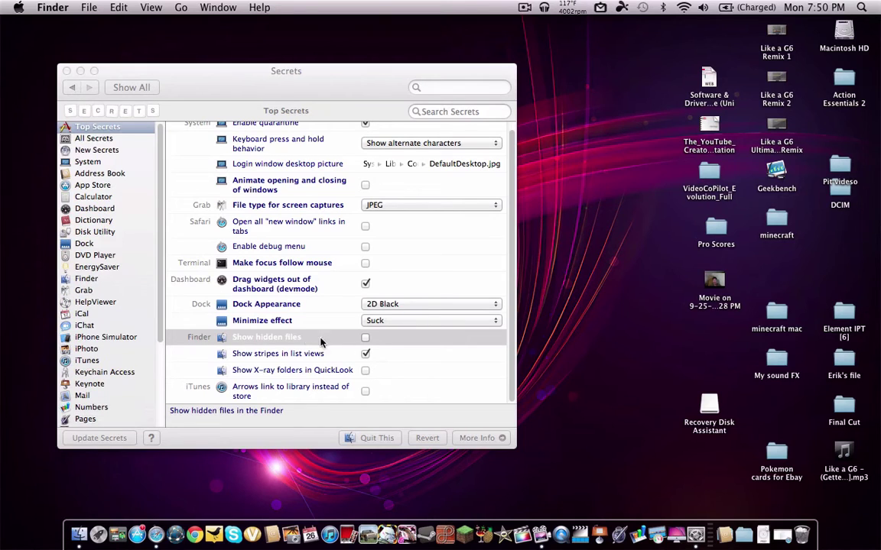
click(91, 281)
click(80, 281)
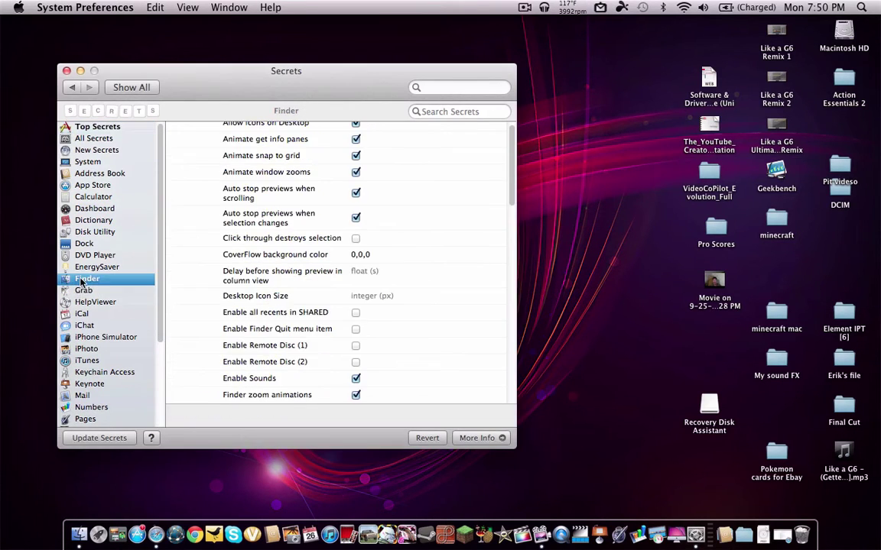
scroll(290, 283, down, 15)
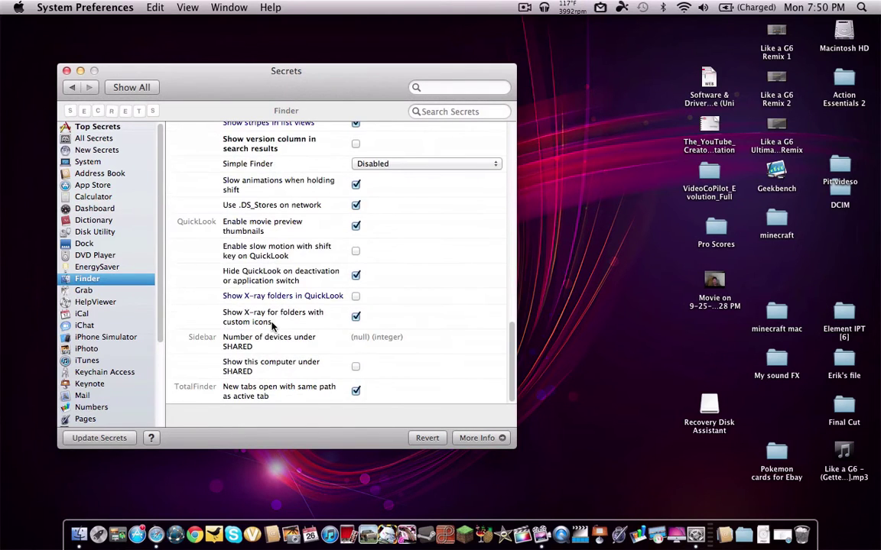
scroll(271, 325, up, 15)
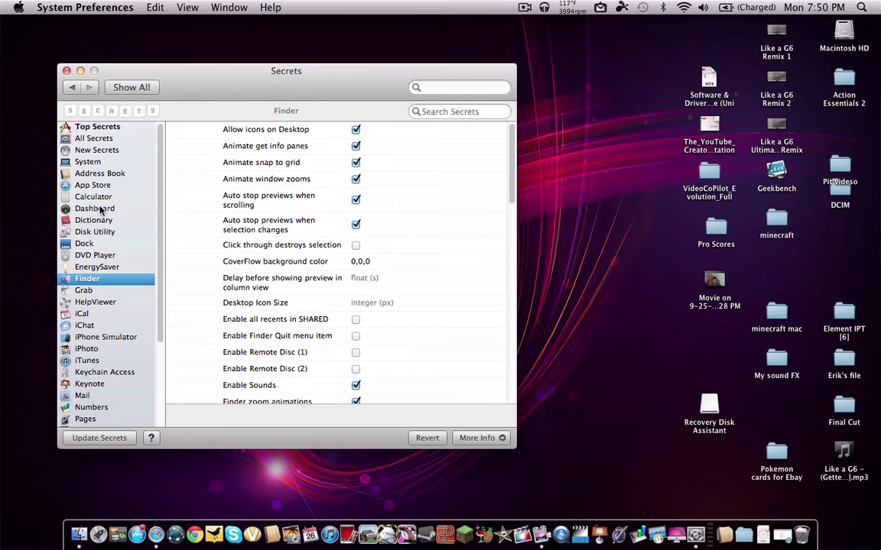
- Browse the hidden settings for the Dock, EnergySaver, Calculator, App Store and Address Book
click(85, 244)
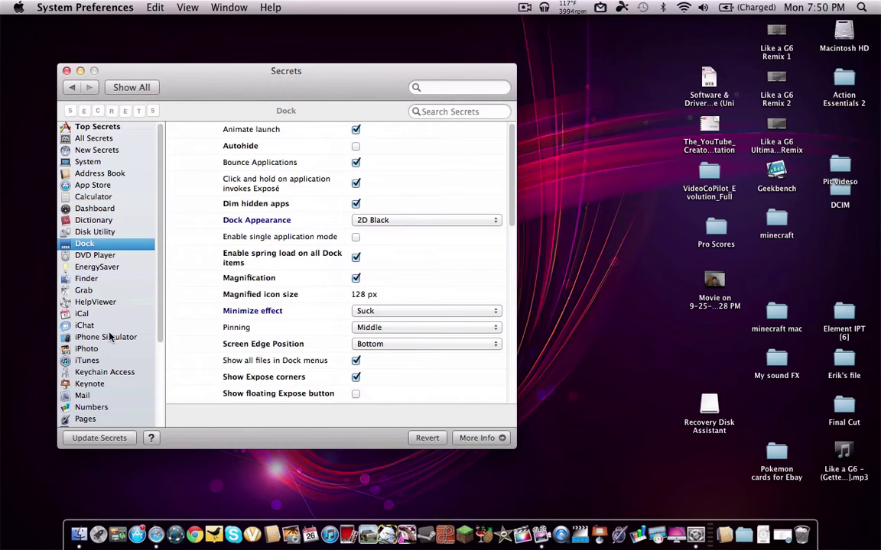
click(97, 267)
click(87, 244)
click(112, 197)
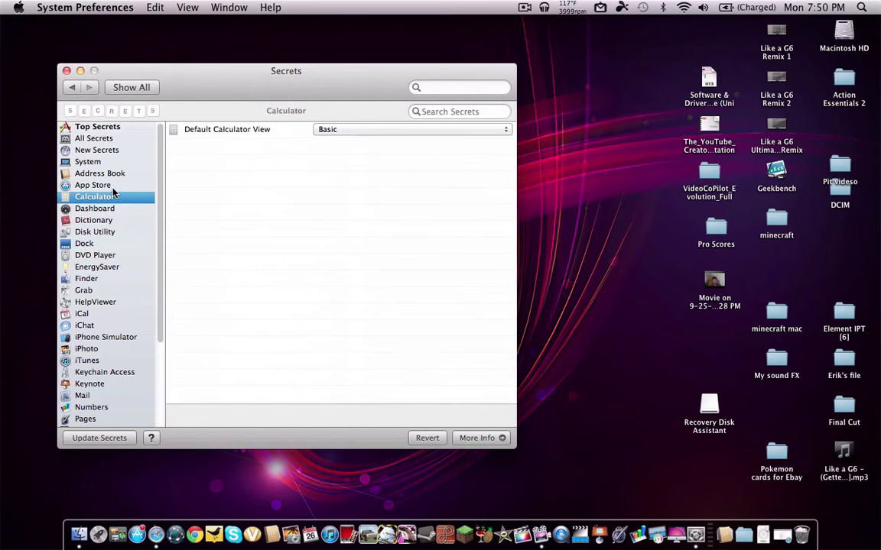
click(114, 185)
click(113, 175)
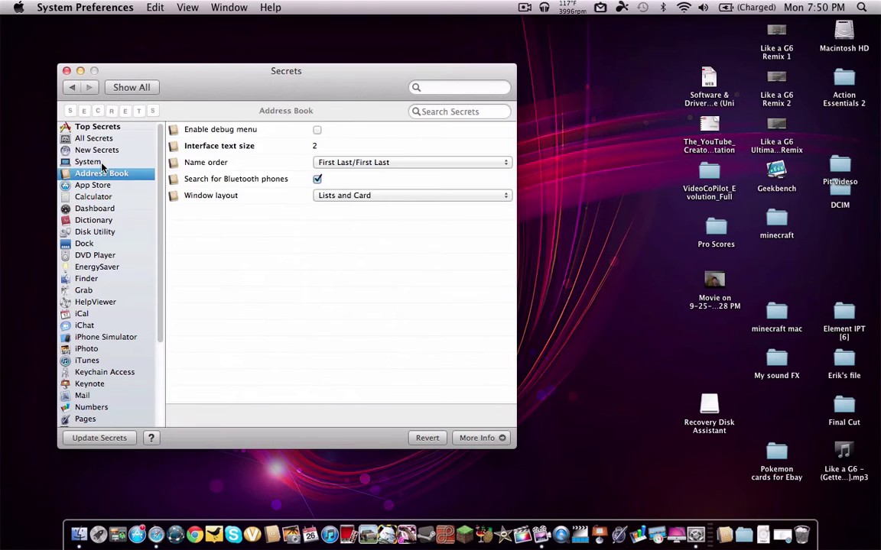
- View the New Secrets and All Secrets lists and the DVD Player settings
click(91, 148)
click(91, 138)
scroll(98, 413, down, 5)
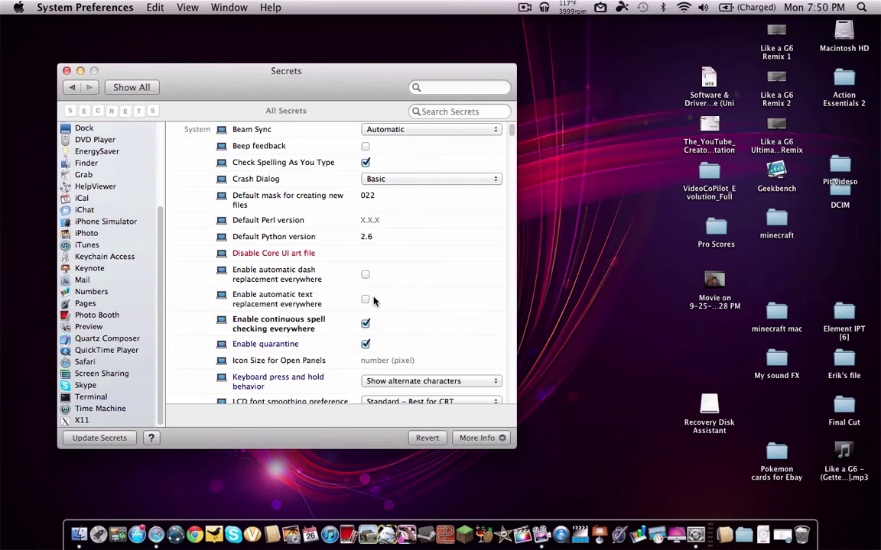
scroll(104, 283, up, 5)
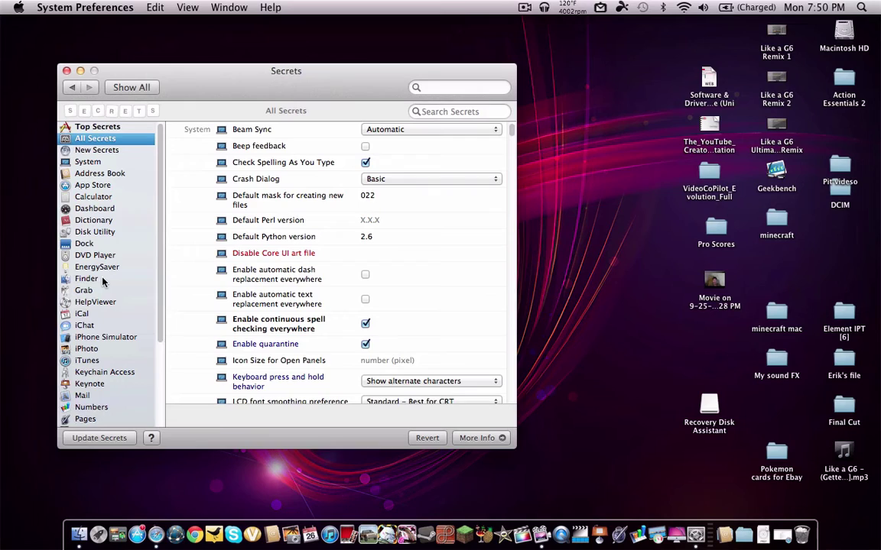
click(95, 256)
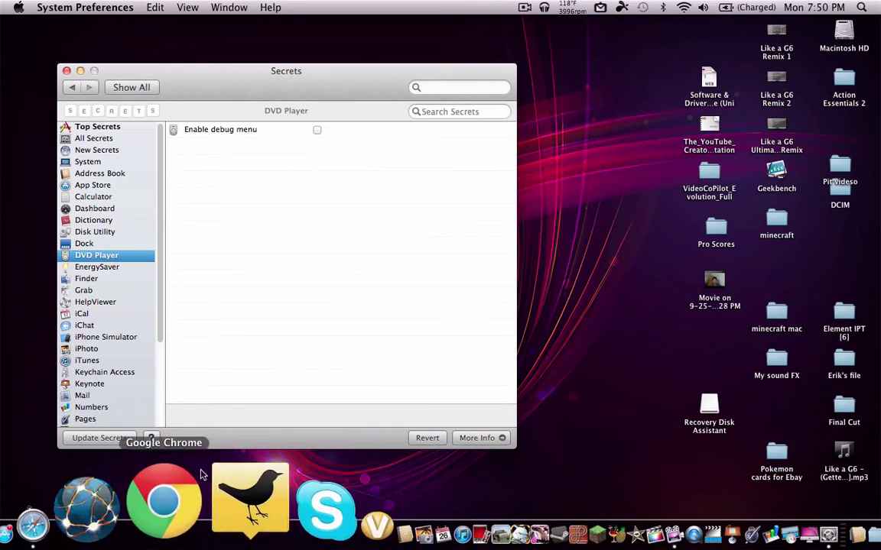
- Return to the Top Secrets list and select the "File type for screen captures" setting to read its note
click(84, 125)
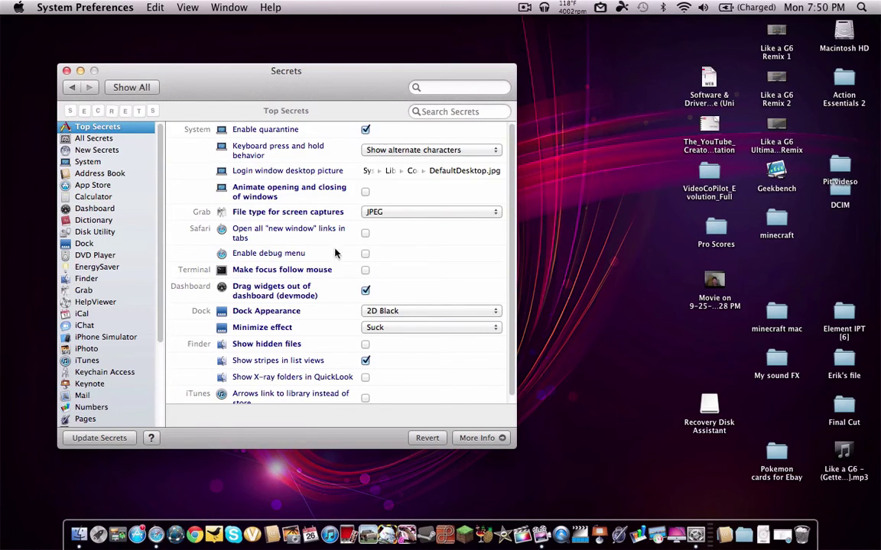
click(421, 220)
click(626, 293)
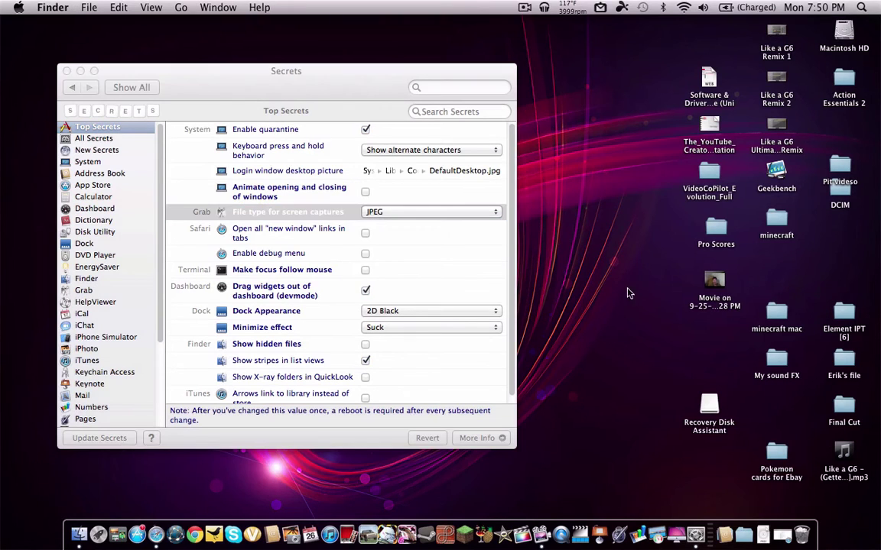
- Try turning on Safari's "Enable debug menu" setting, and turn it off again
click(417, 256)
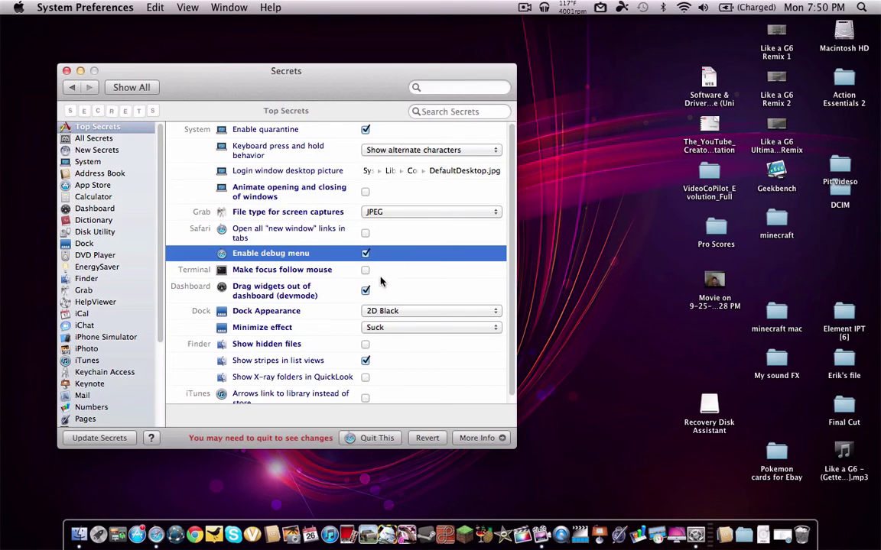
click(365, 253)
scroll(95, 304, down, 5)
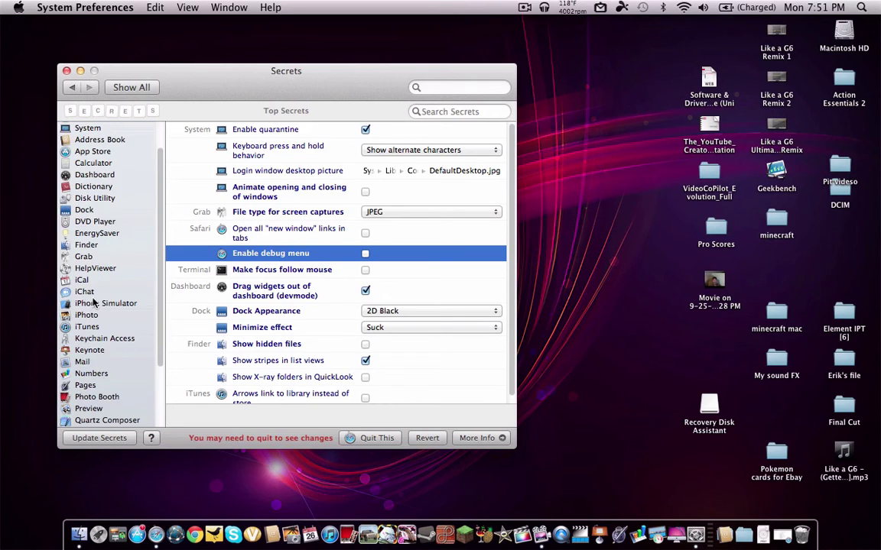